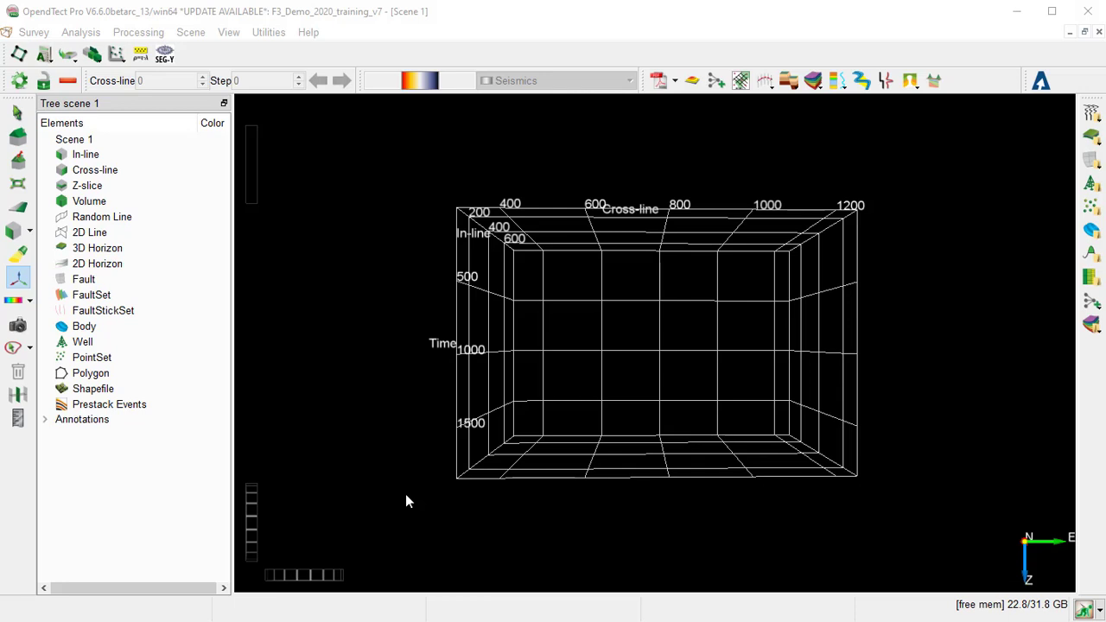
Start Tie Well to Seismic for F03-4 from the Well tree item; also show the Analysis > Wells route
{"action": "right_click", "coordinate": [90, 346]}
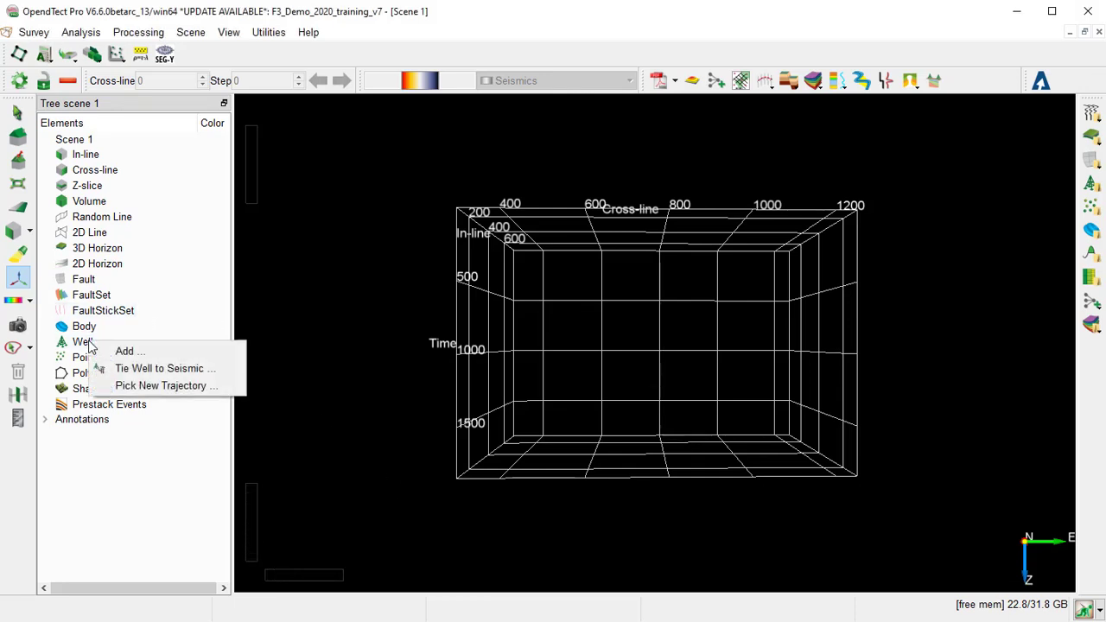
{"action": "left_click", "coordinate": [143, 369]}
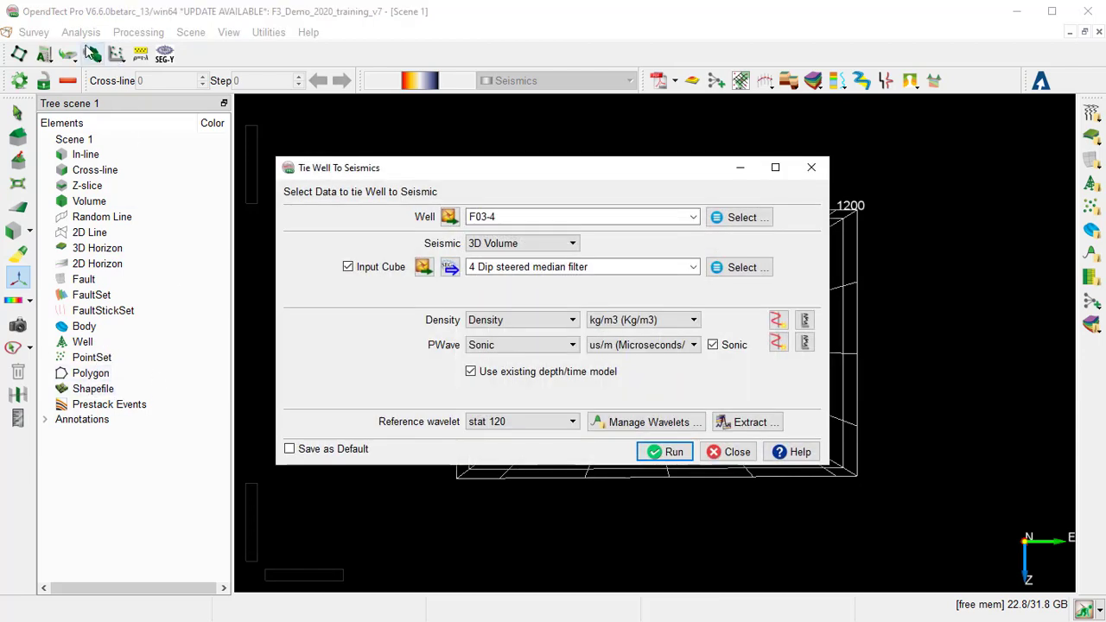
{"action": "left_click", "coordinate": [79, 35]}
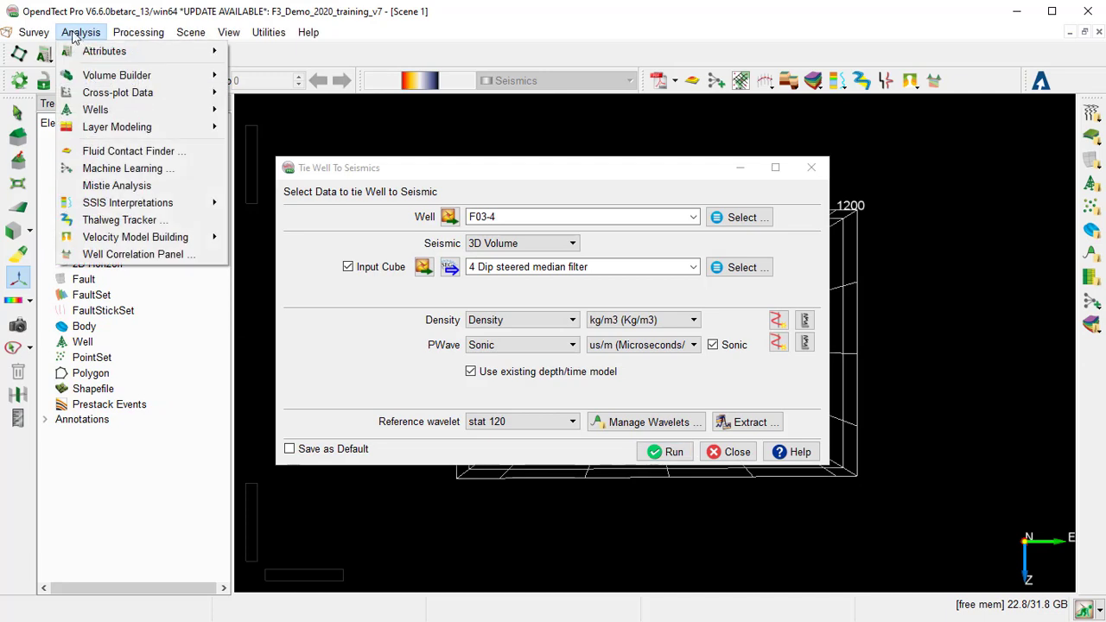
{"action": "mouse_move", "coordinate": [129, 110]}
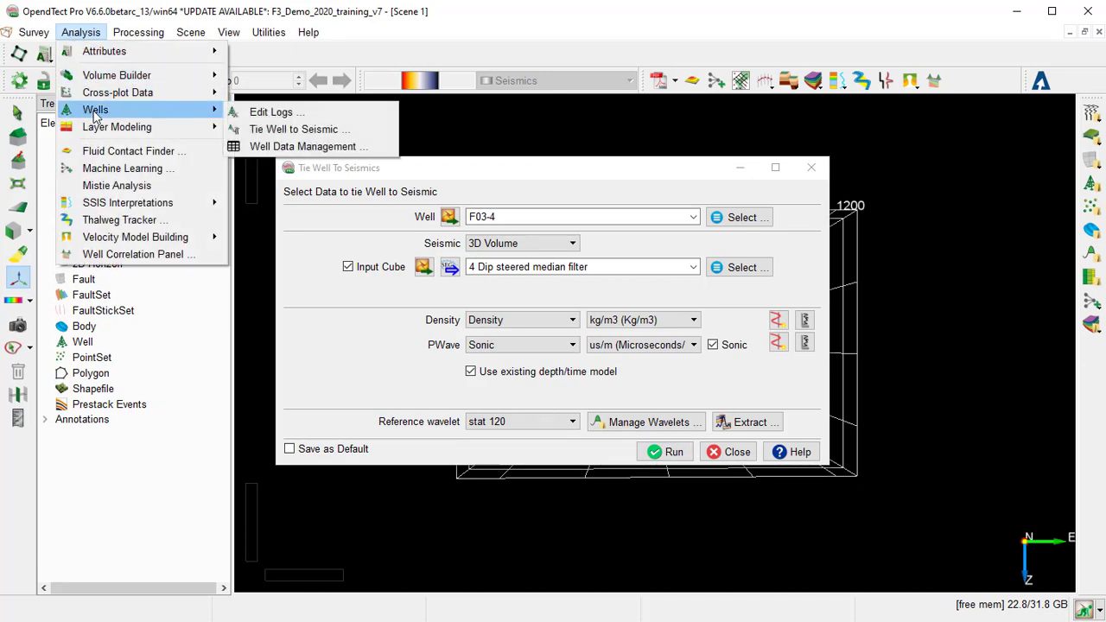
{"action": "left_click", "coordinate": [335, 132]}
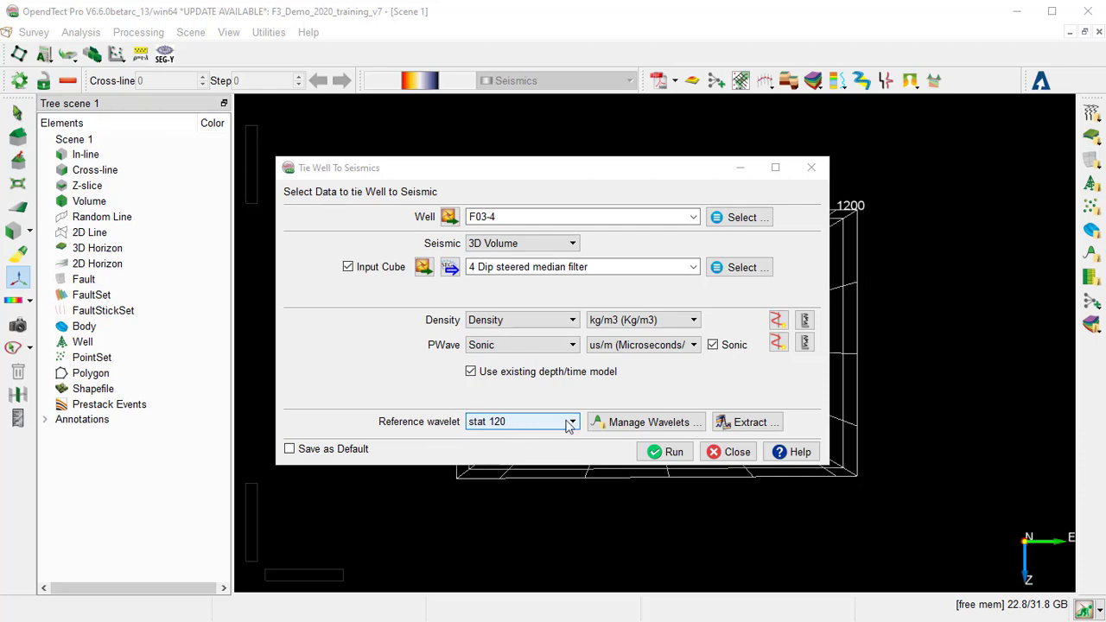
{"action": "left_click", "coordinate": [651, 423]}
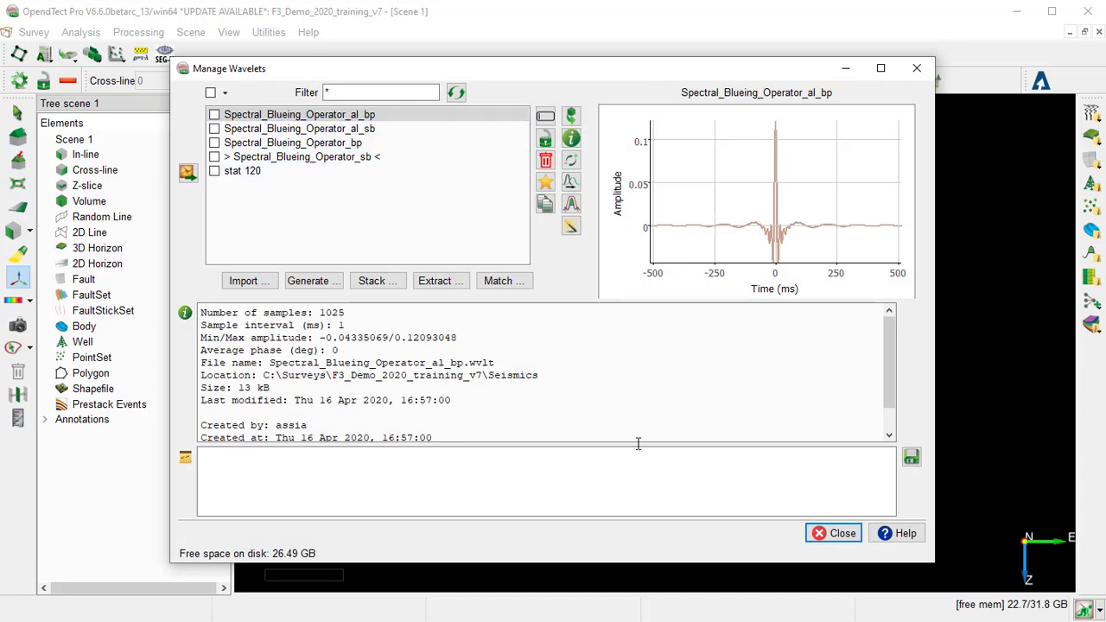
{"action": "left_click", "coordinate": [847, 537]}
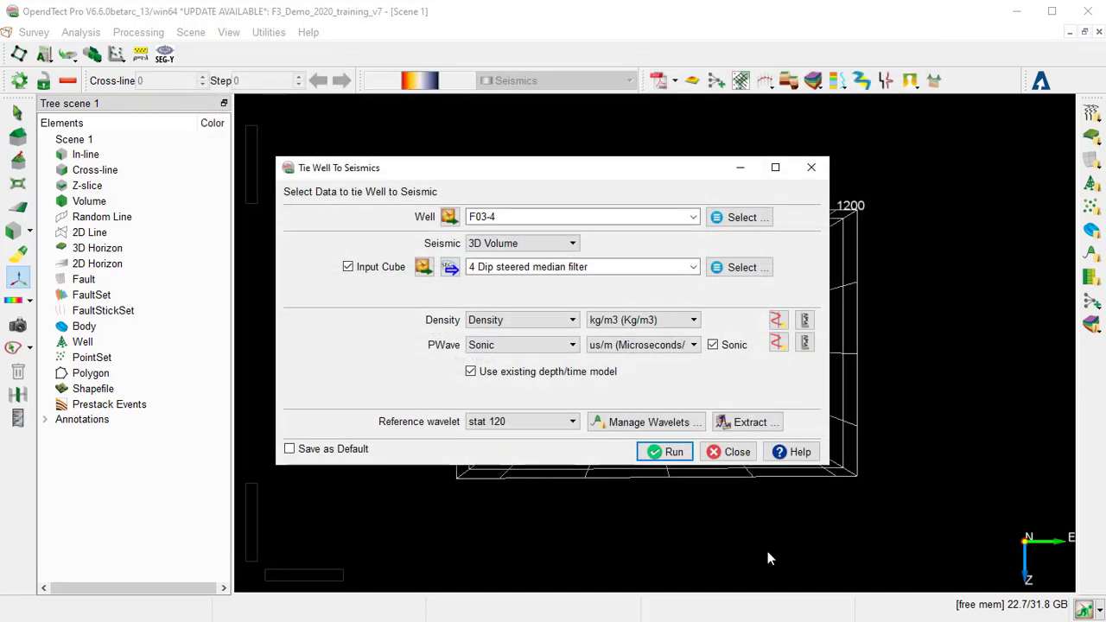
{"action": "left_click", "coordinate": [754, 427]}
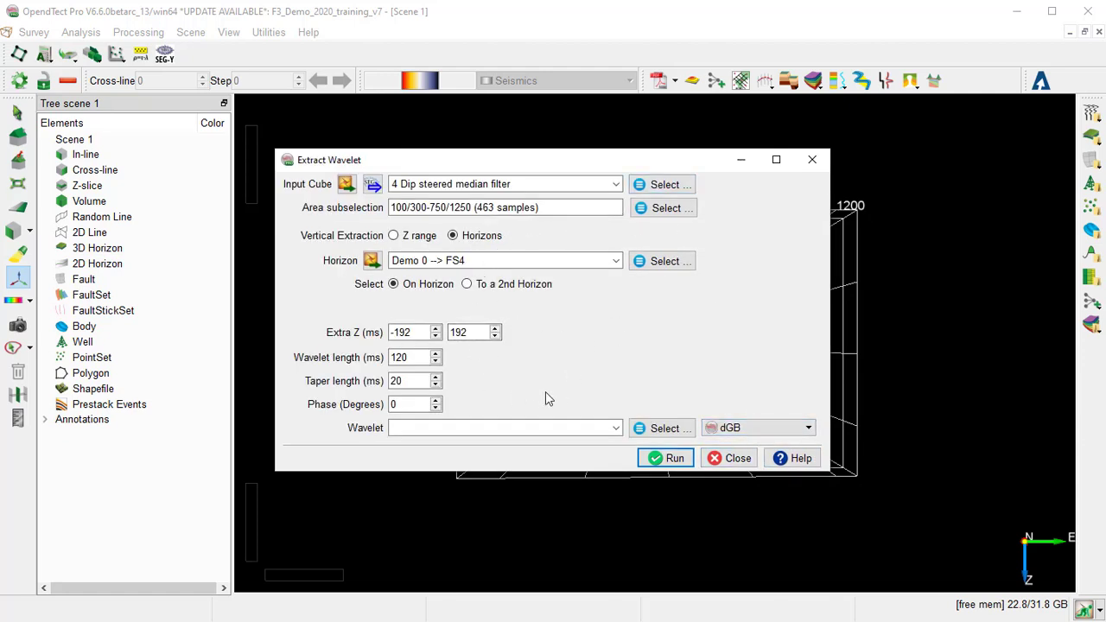
{"action": "left_click", "coordinate": [665, 457]}
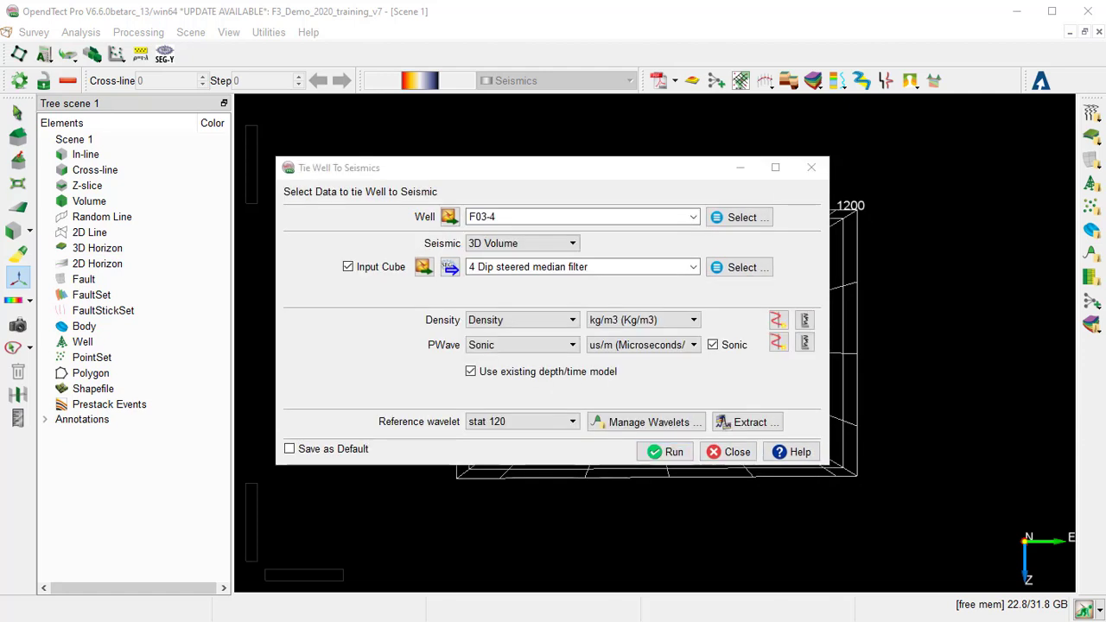
Run the F03-4 tie to display sonic, density, AI, reflectivity and synthetics beside the seismic
{"action": "left_click", "coordinate": [674, 452]}
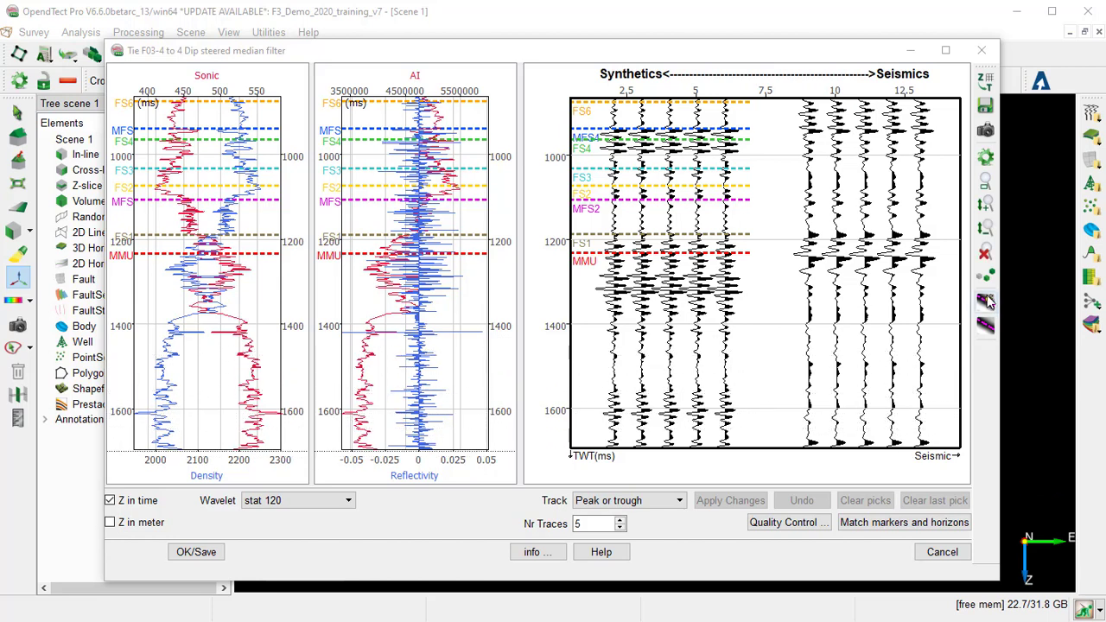
Load horizons Demo 1 MFS4, FS6, Top Foresets, Truncation, FS7, FS8 and Demo 7 shallow into the tie panel
{"action": "left_click", "coordinate": [986, 300]}
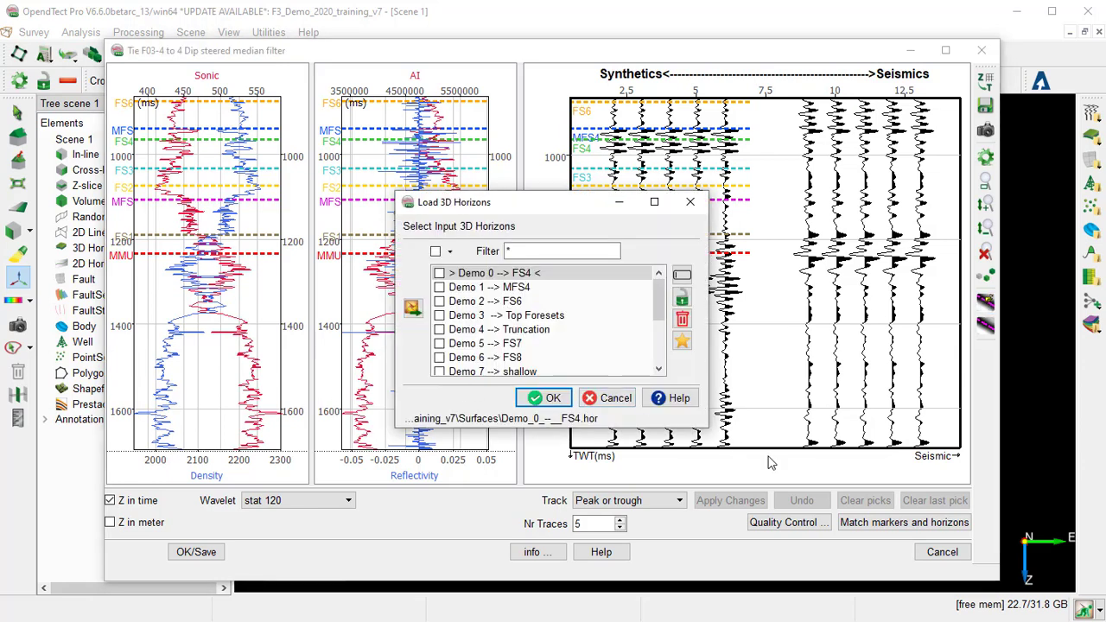
{"action": "left_click", "coordinate": [439, 288]}
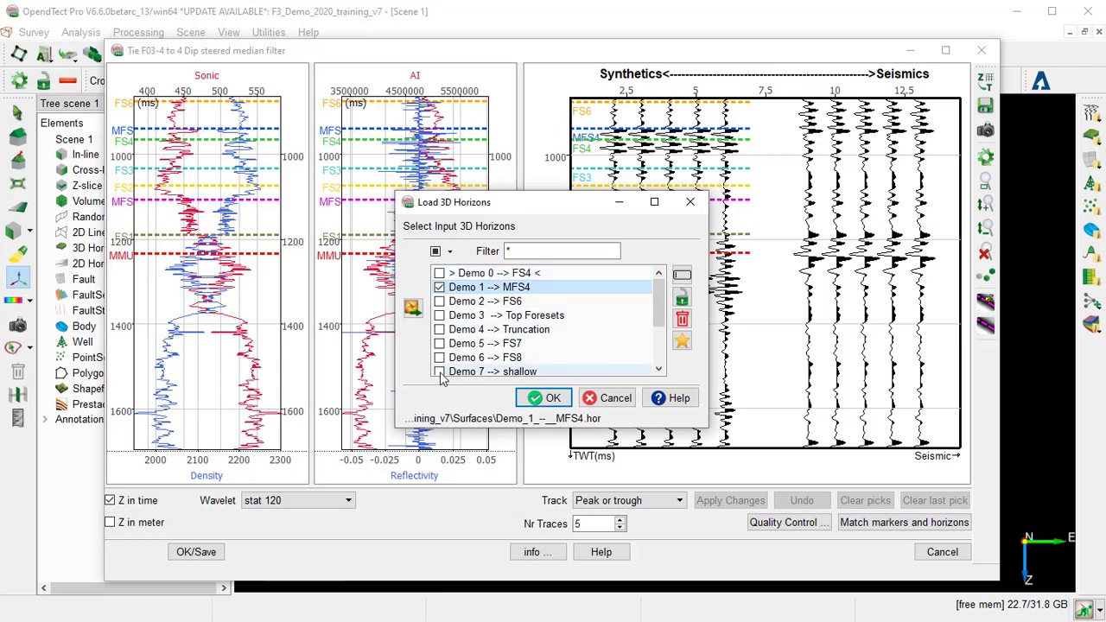
{"action": "left_click", "coordinate": [439, 302]}
{"action": "left_click", "coordinate": [438, 315]}
{"action": "left_click", "coordinate": [439, 329]}
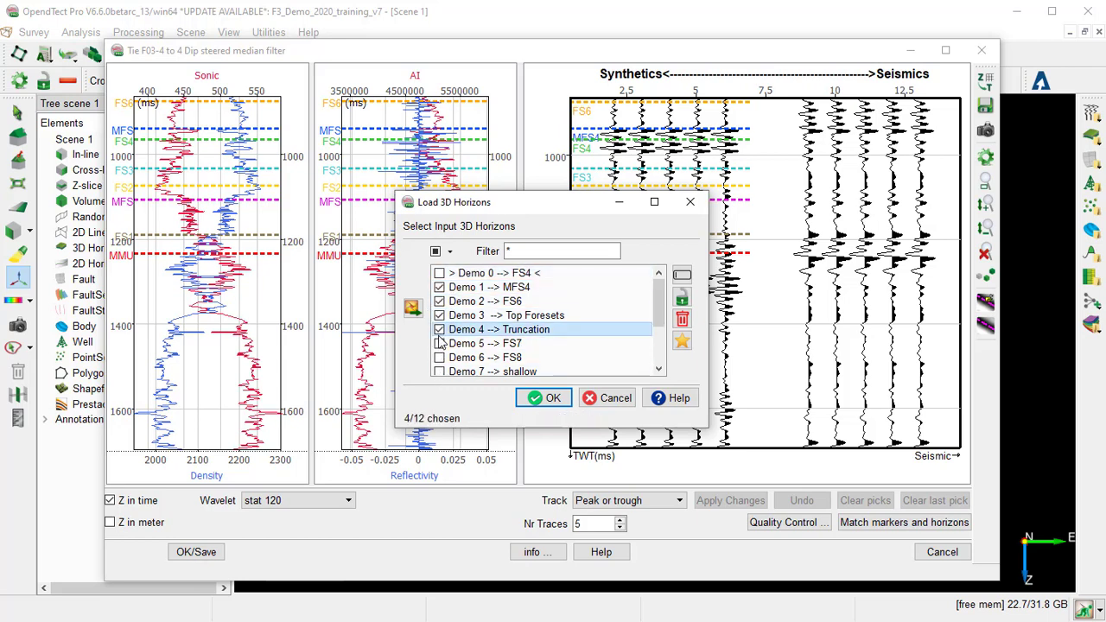
{"action": "left_click", "coordinate": [439, 343]}
{"action": "left_click", "coordinate": [439, 356]}
{"action": "left_click", "coordinate": [439, 372]}
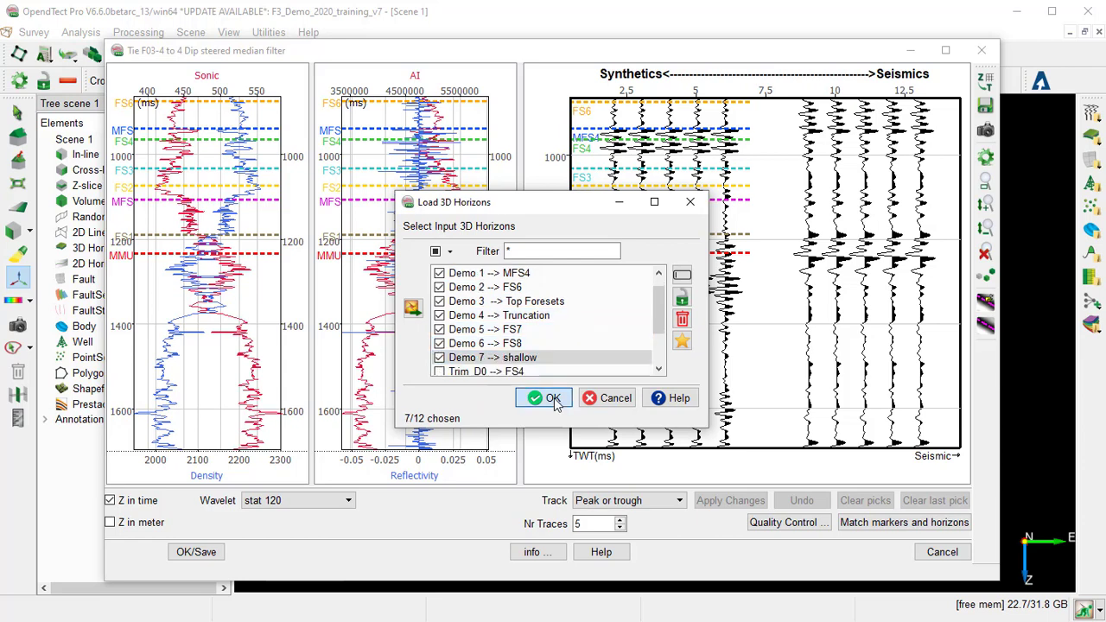
{"action": "left_click", "coordinate": [553, 398]}
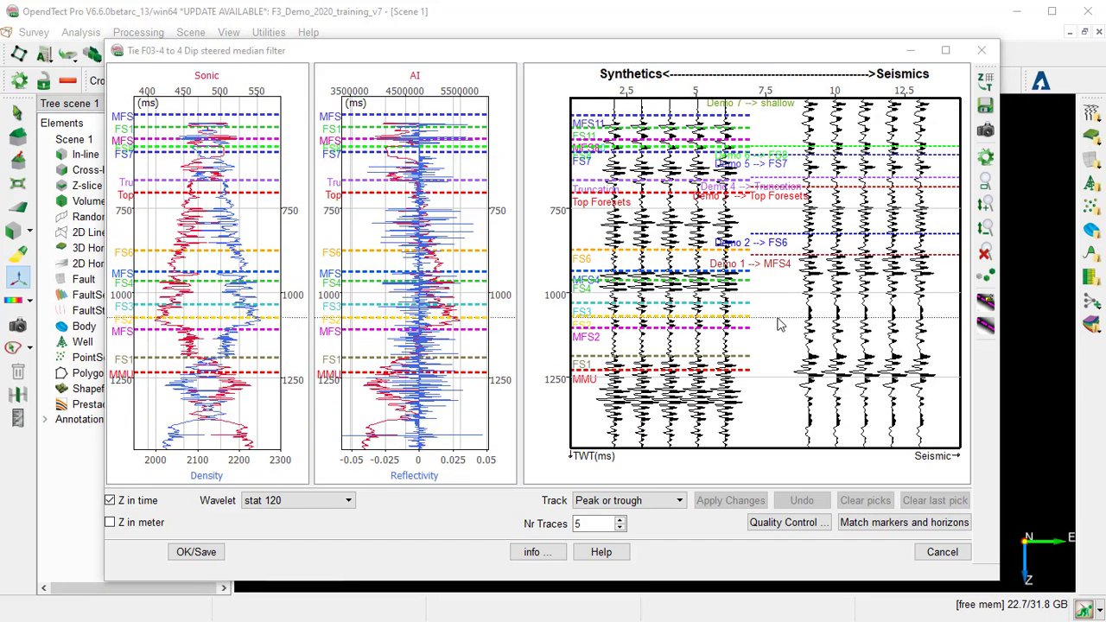
Zoom and pan the tie panels to about 550–1000 ms, covering FS11 down to FS4
{"action": "scroll", "coordinate": [777, 324], "scroll_direction": "down", "scroll_amount": 2}
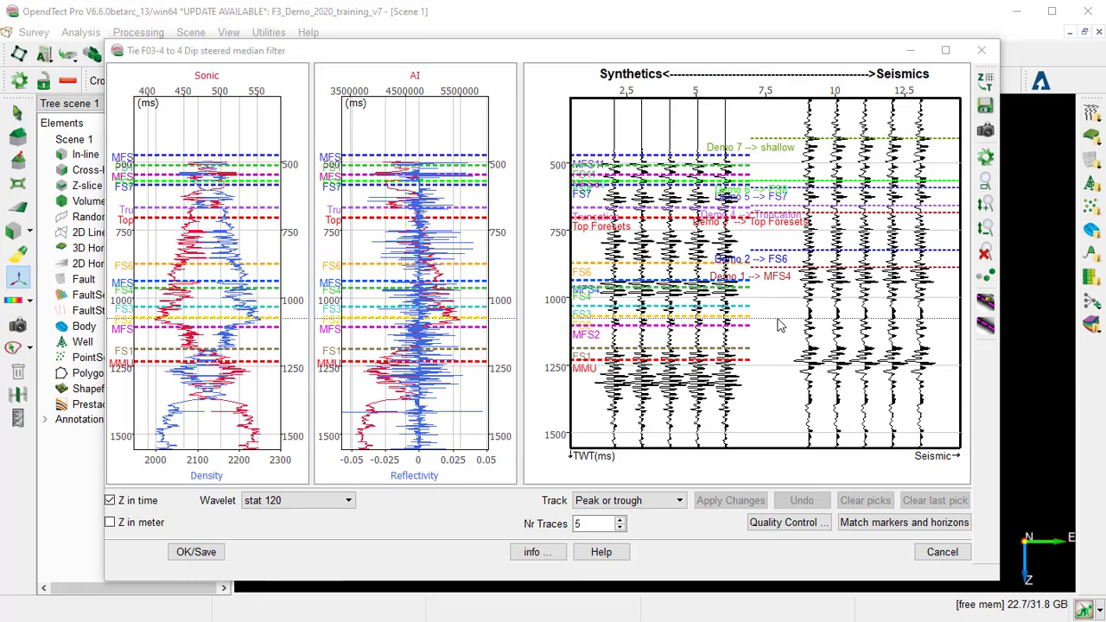
{"action": "scroll", "coordinate": [778, 332], "scroll_direction": "down", "scroll_amount": 1}
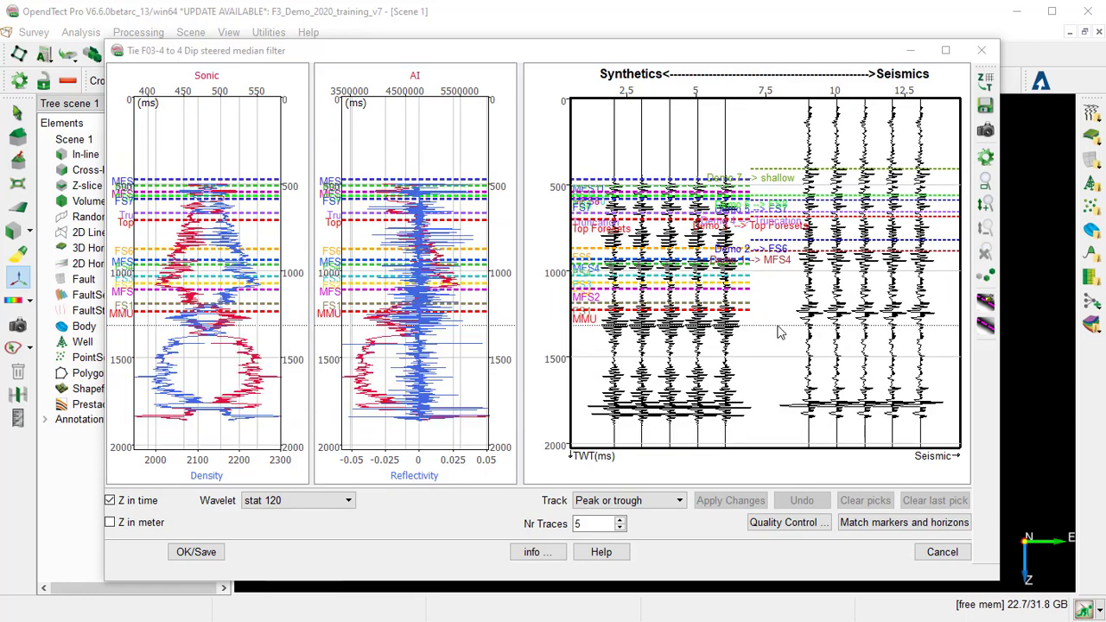
{"action": "scroll", "coordinate": [774, 285], "scroll_direction": "up", "scroll_amount": 4}
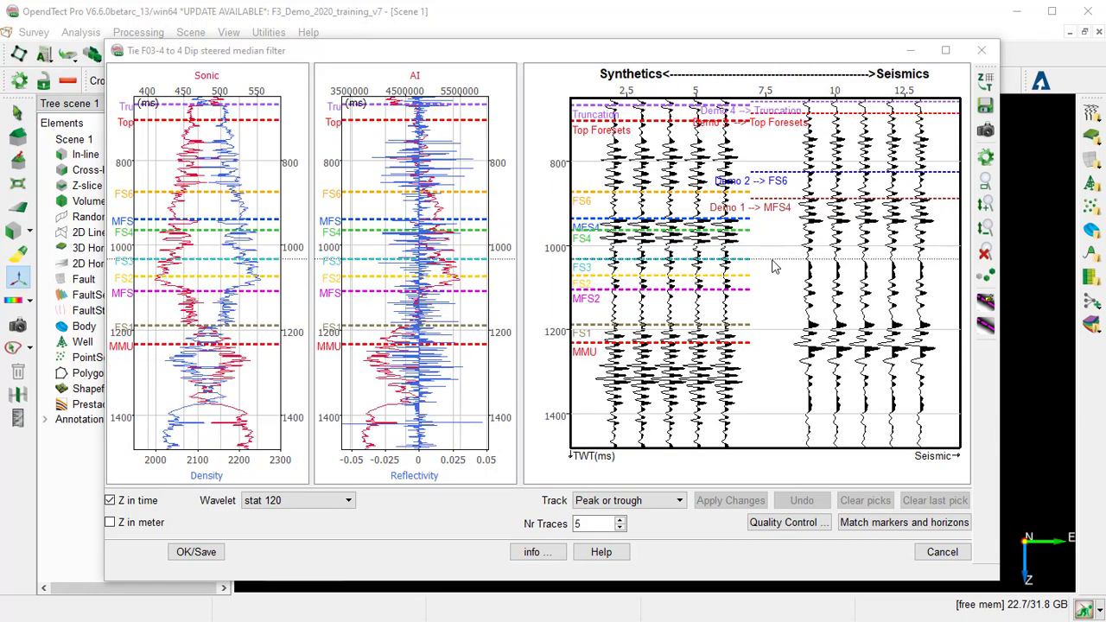
{"action": "left_click_drag", "start_coordinate": [767, 283], "coordinate": [754, 353]}
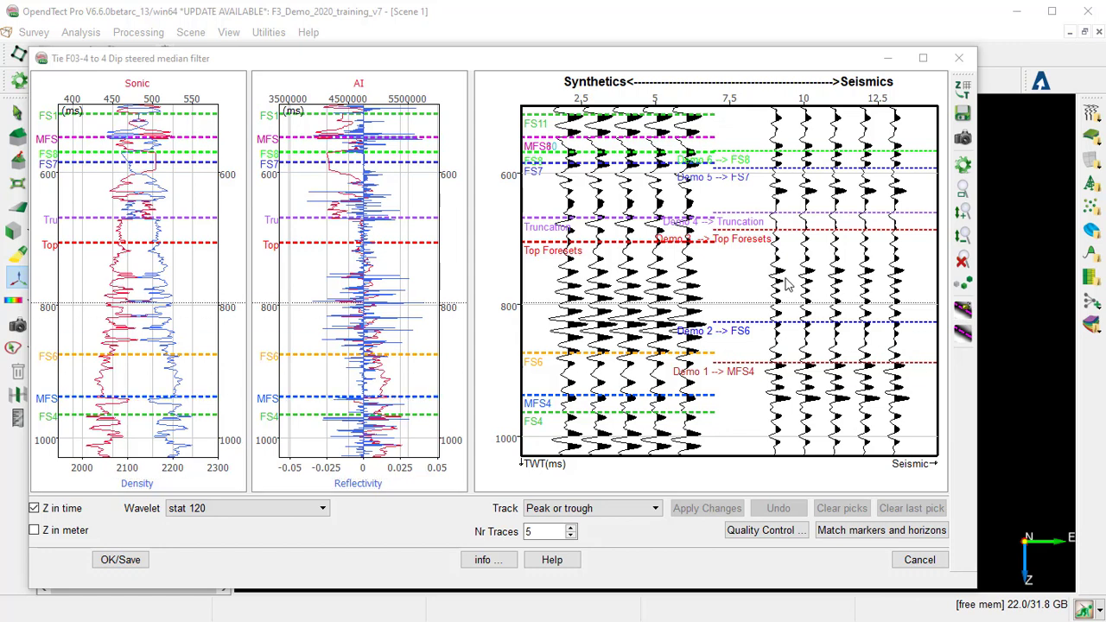
Pair two synthetic events near the Truncation marker with their seismic events and apply the re-tie
{"action": "left_click", "coordinate": [965, 288]}
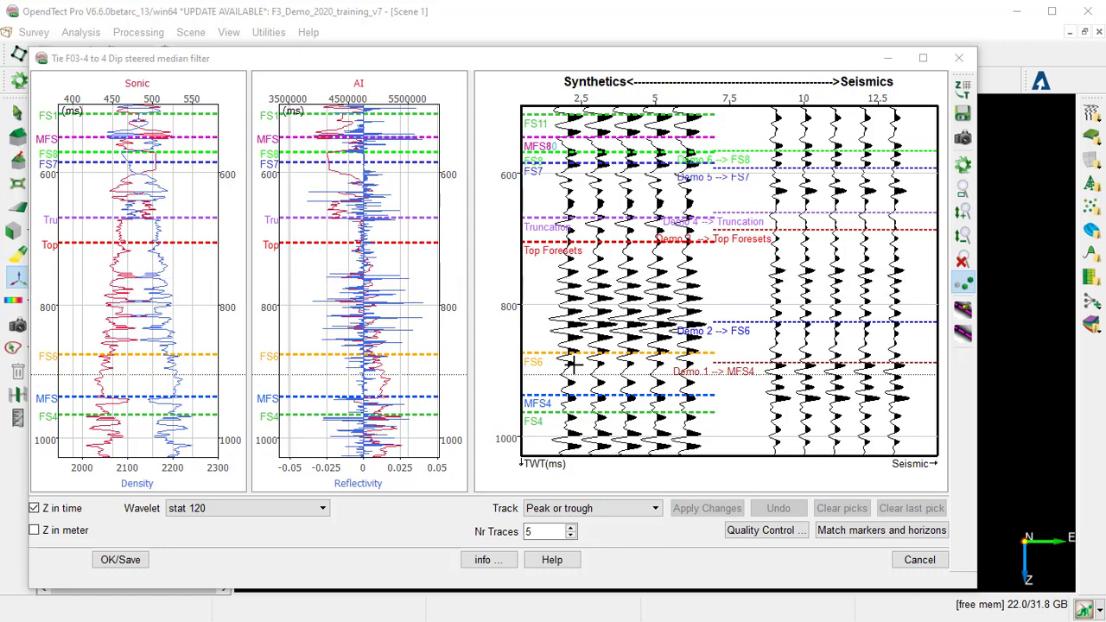
{"action": "left_click", "coordinate": [617, 217]}
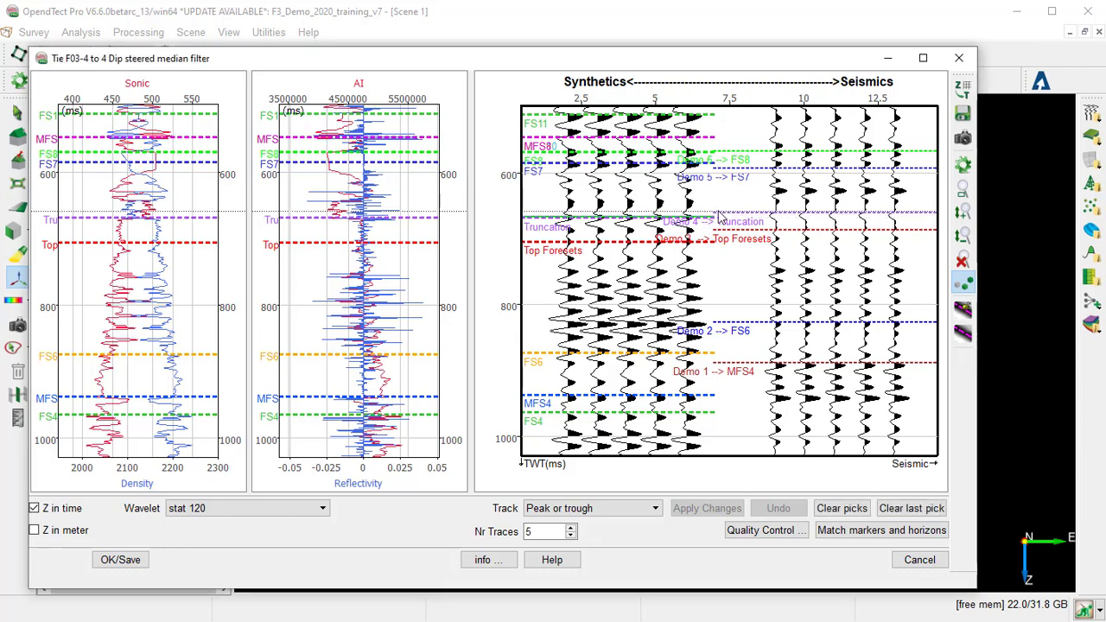
{"action": "left_click", "coordinate": [788, 216]}
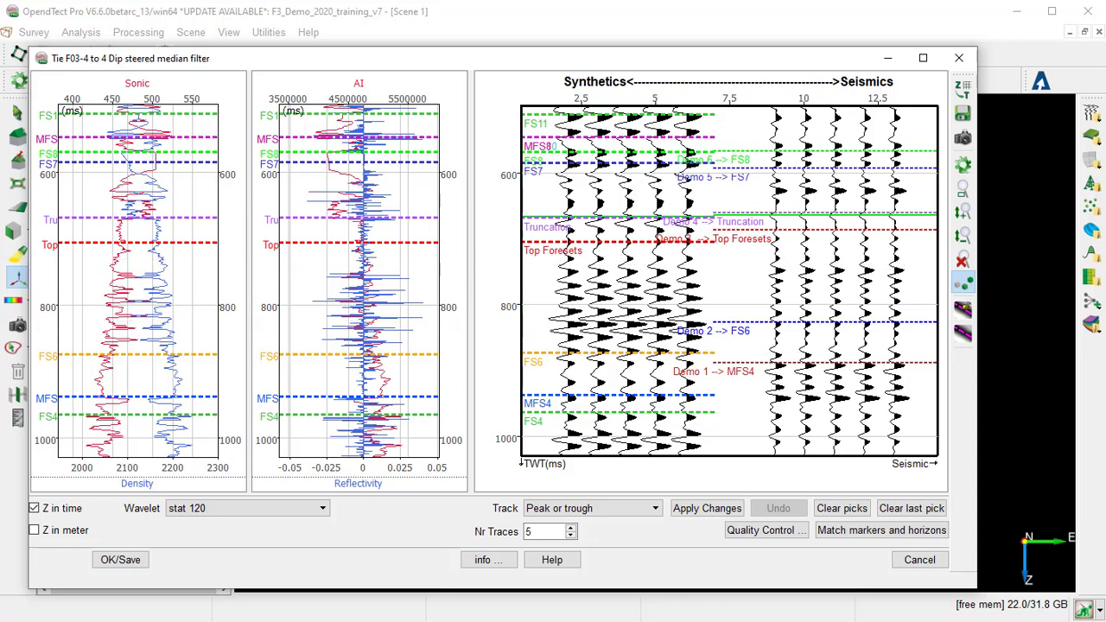
{"action": "left_click", "coordinate": [658, 244]}
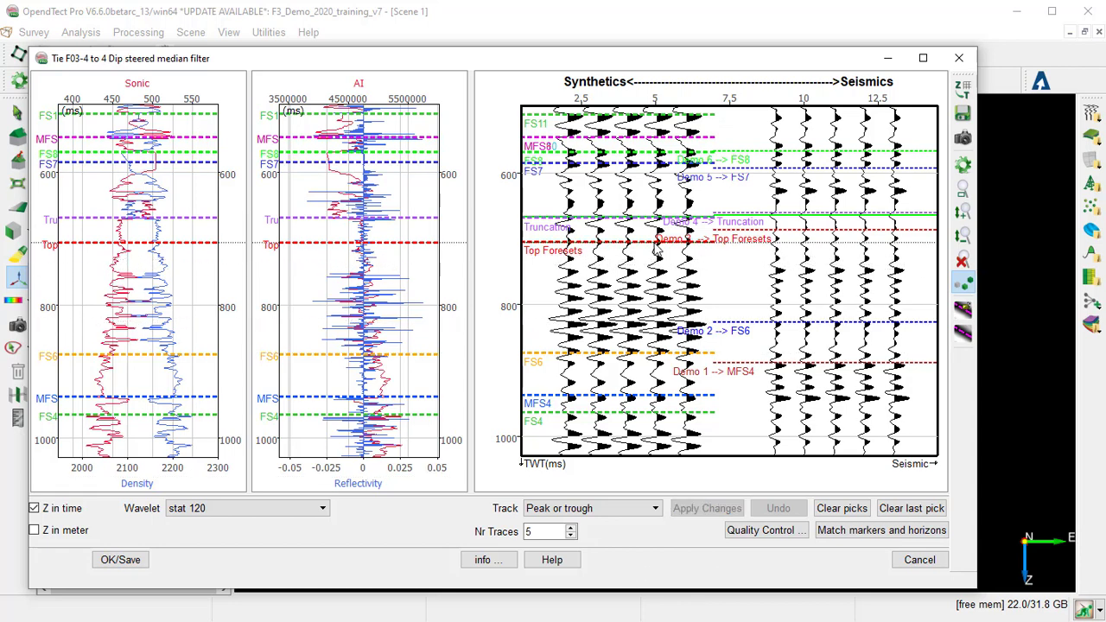
{"action": "left_click", "coordinate": [785, 238]}
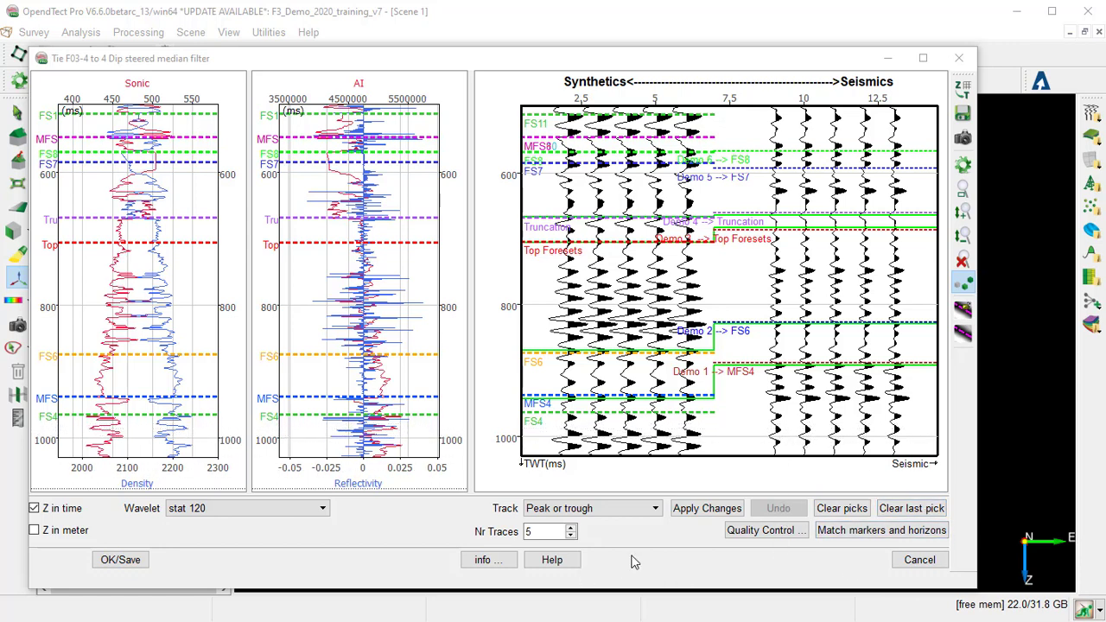
{"action": "left_click", "coordinate": [707, 510]}
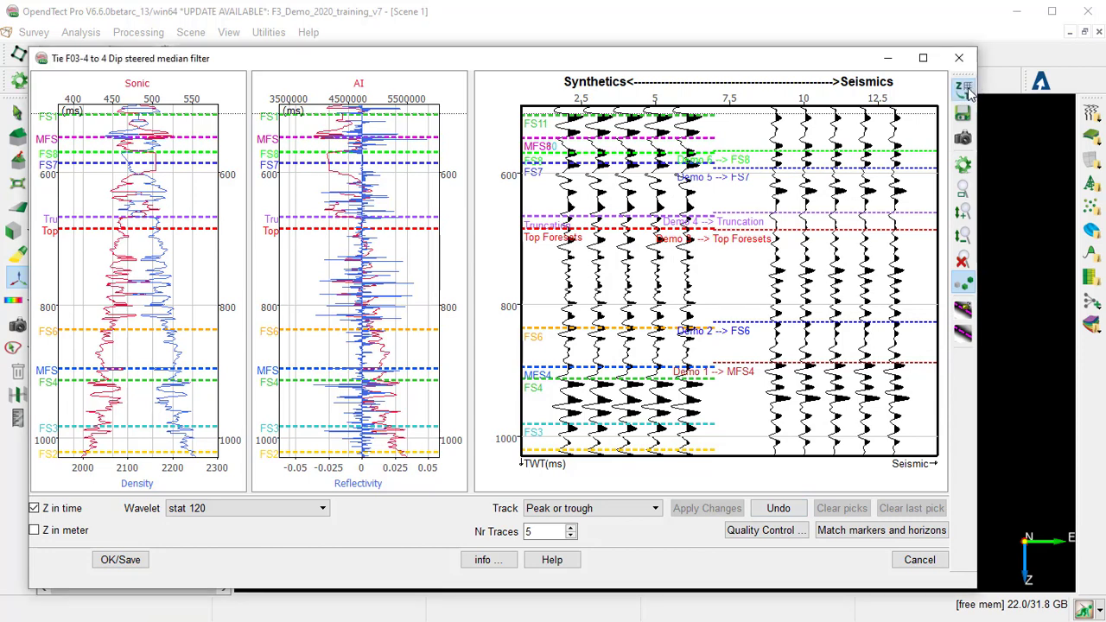
Export the F03-4 time-depth model as TDC_Well_F03-4, then close the time-depth editor
{"action": "left_click", "coordinate": [964, 98]}
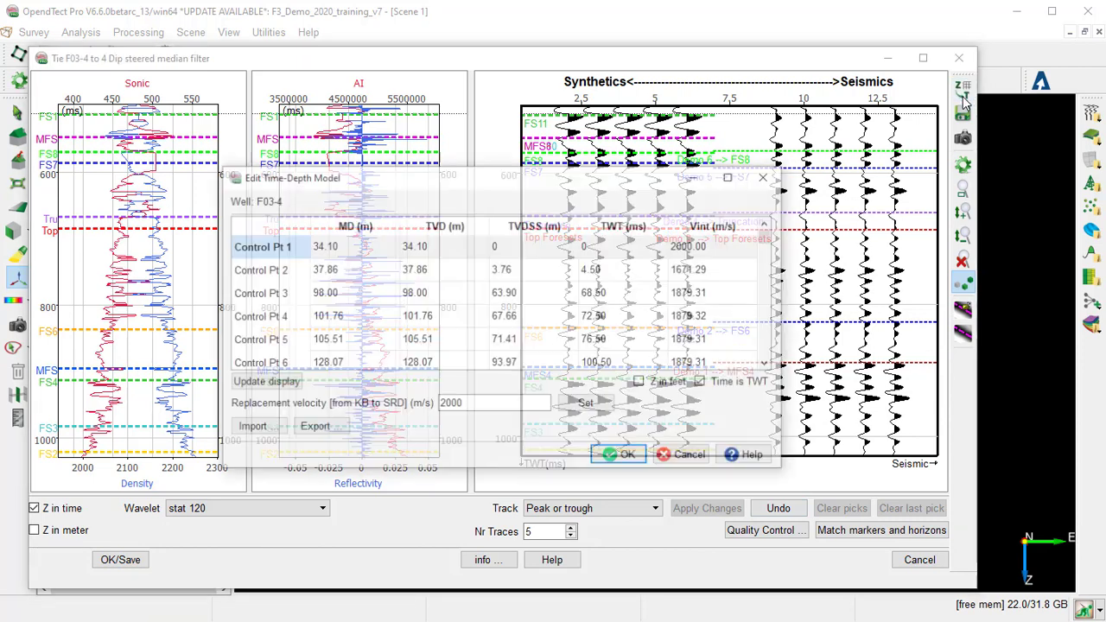
{"action": "left_click", "coordinate": [323, 428]}
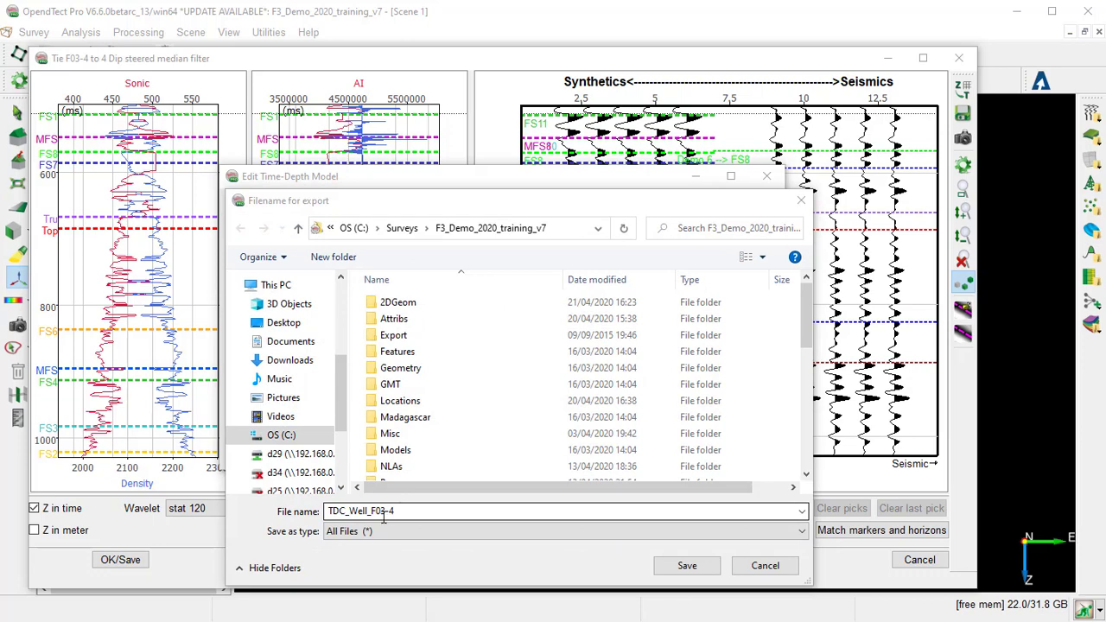
{"action": "left_click", "coordinate": [687, 566]}
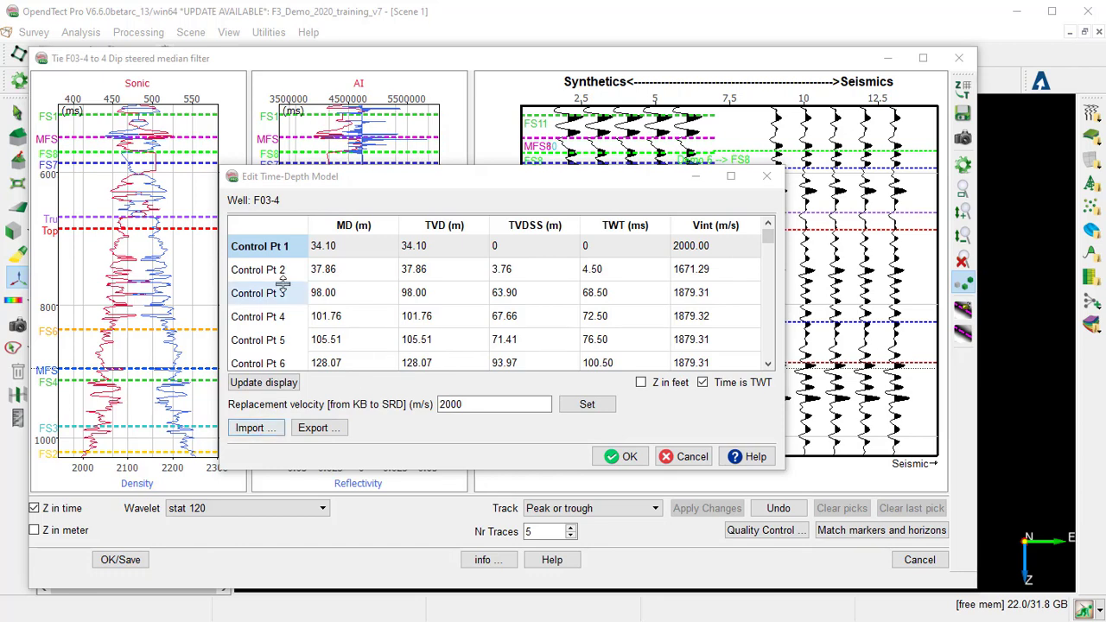
{"action": "left_click", "coordinate": [250, 428]}
{"action": "left_click", "coordinate": [612, 377]}
{"action": "left_click", "coordinate": [621, 456]}
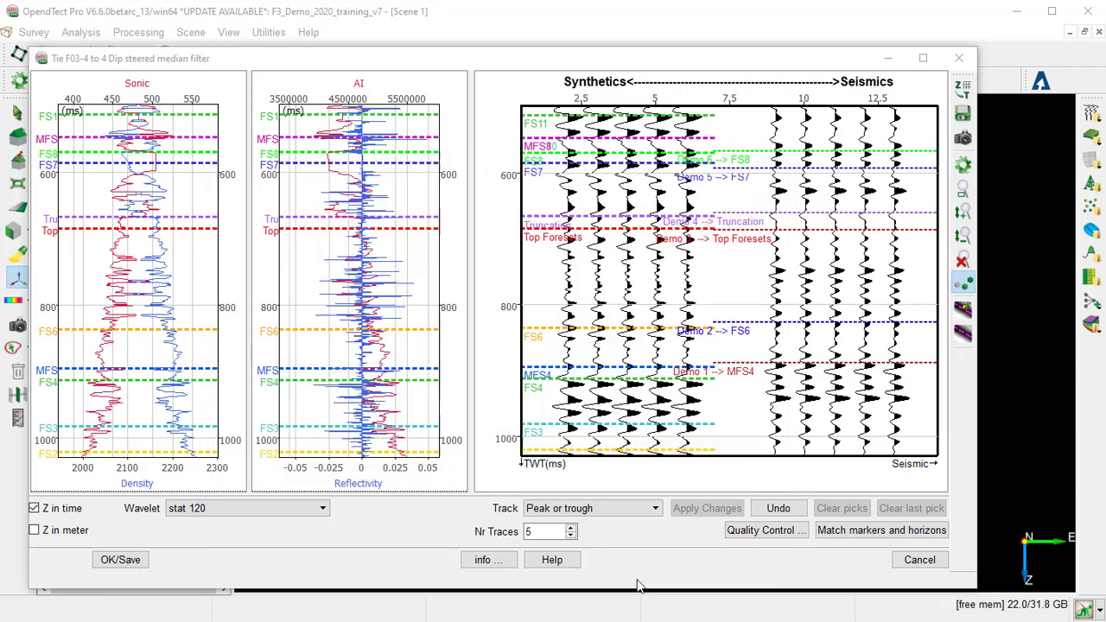
Run Quality Control from FS11 to FS3 with the deterministic wavelet, giving a 0.2588 correlation
{"action": "left_click", "coordinate": [764, 530]}
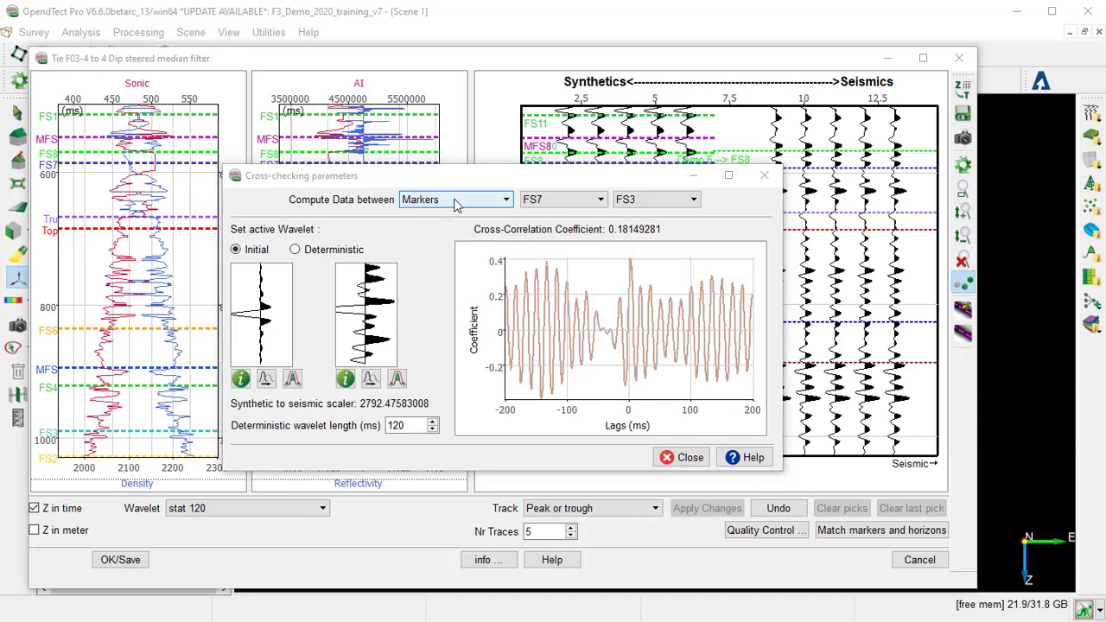
{"action": "left_click", "coordinate": [557, 201]}
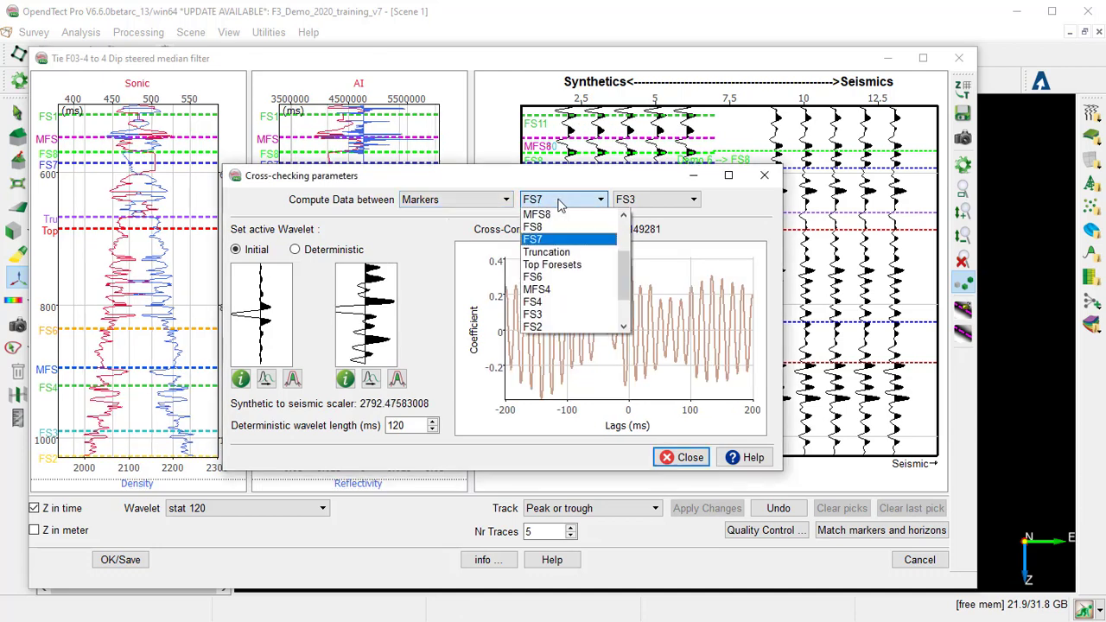
{"action": "scroll", "coordinate": [579, 220], "scroll_direction": "up", "scroll_amount": 2}
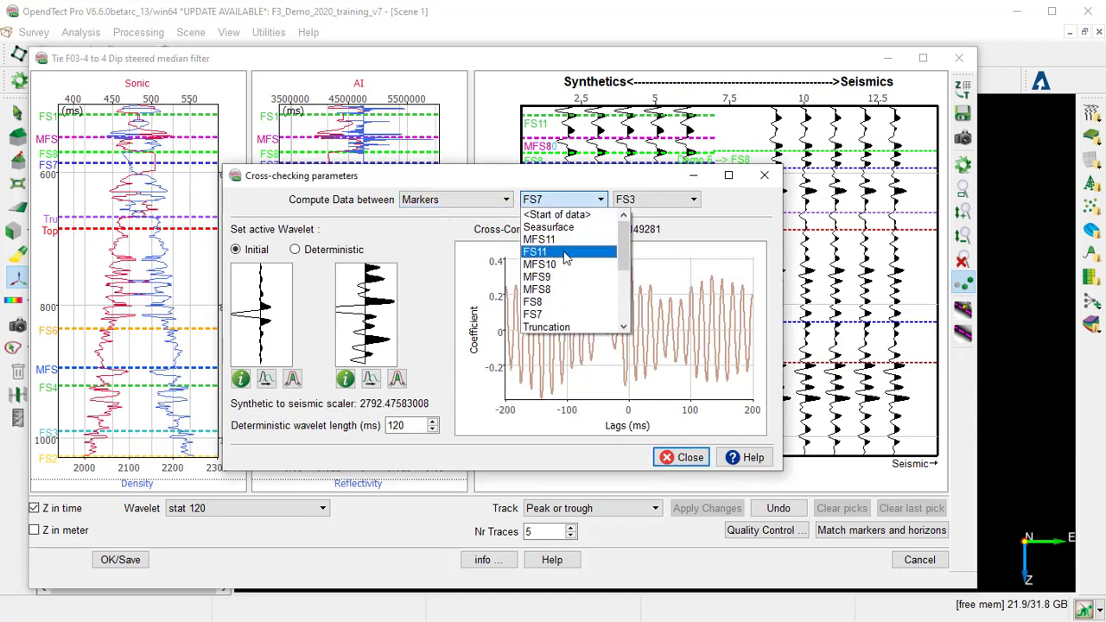
{"action": "left_click", "coordinate": [570, 251]}
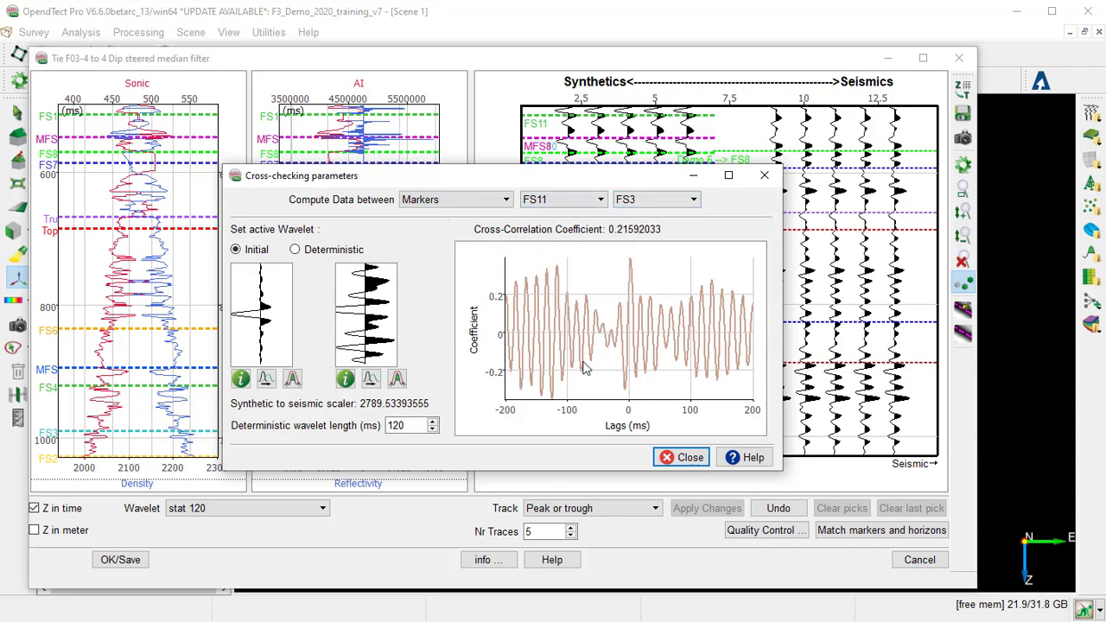
{"action": "left_click", "coordinate": [579, 490]}
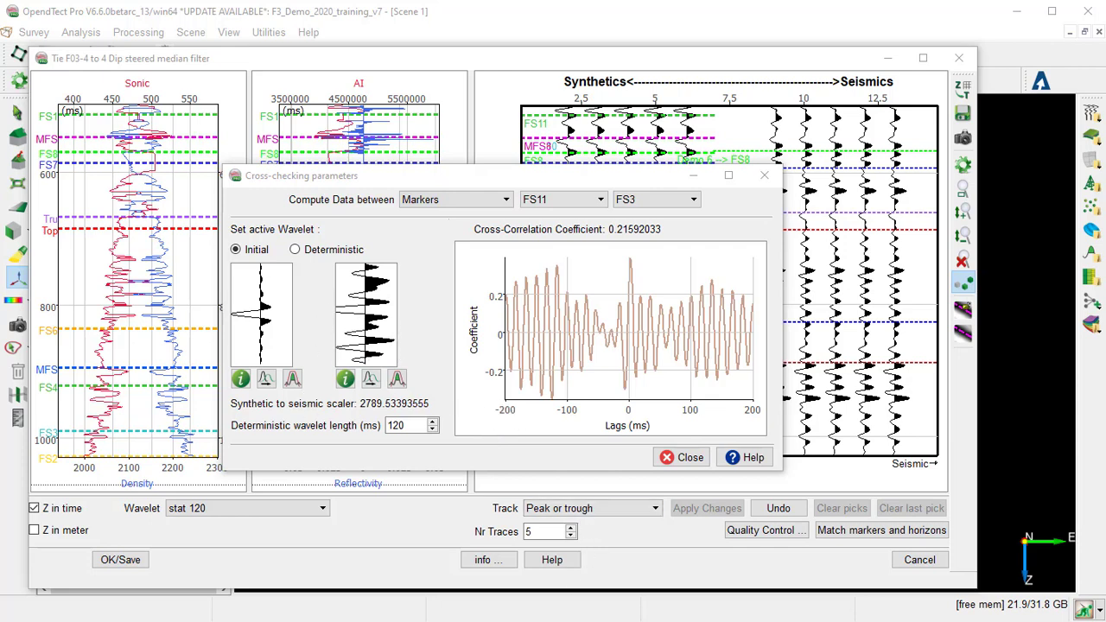
{"action": "left_click", "coordinate": [295, 249]}
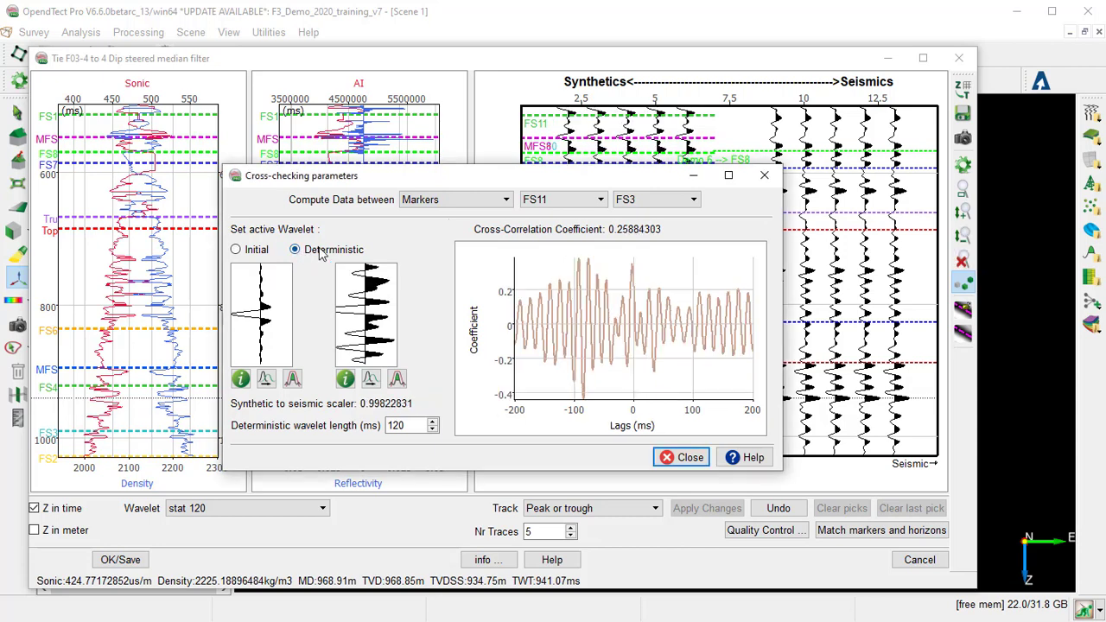
{"action": "left_click_drag", "start_coordinate": [303, 175], "coordinate": [132, 138]}
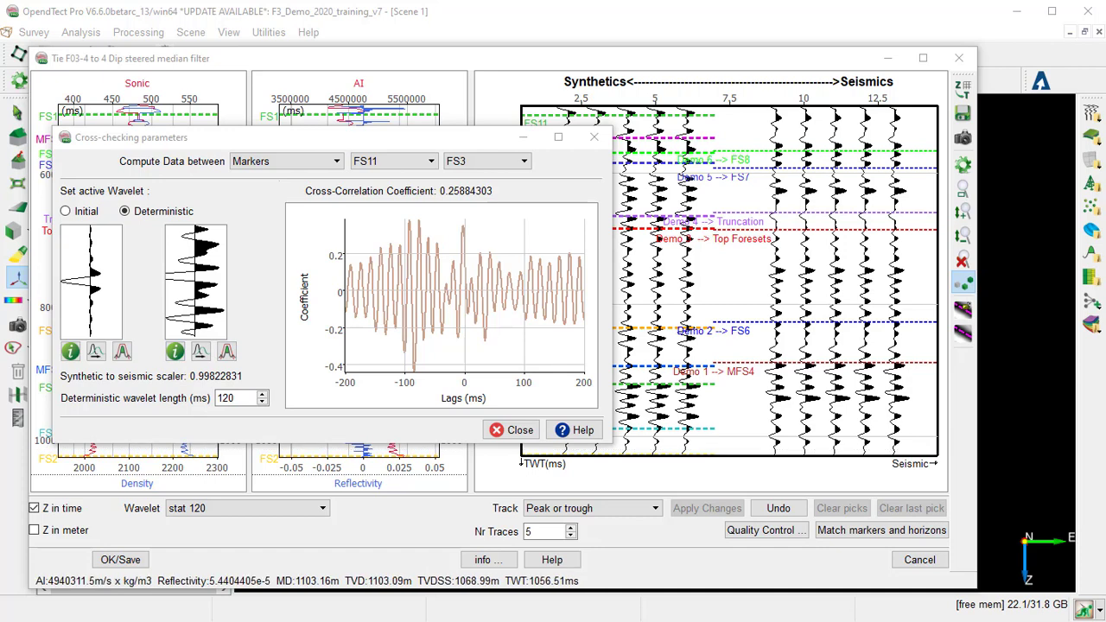
Close QC and save logs, AI, reflectivity, synthetic and the deterministic wavelet from the tie
{"action": "key", "text": "Escape"}
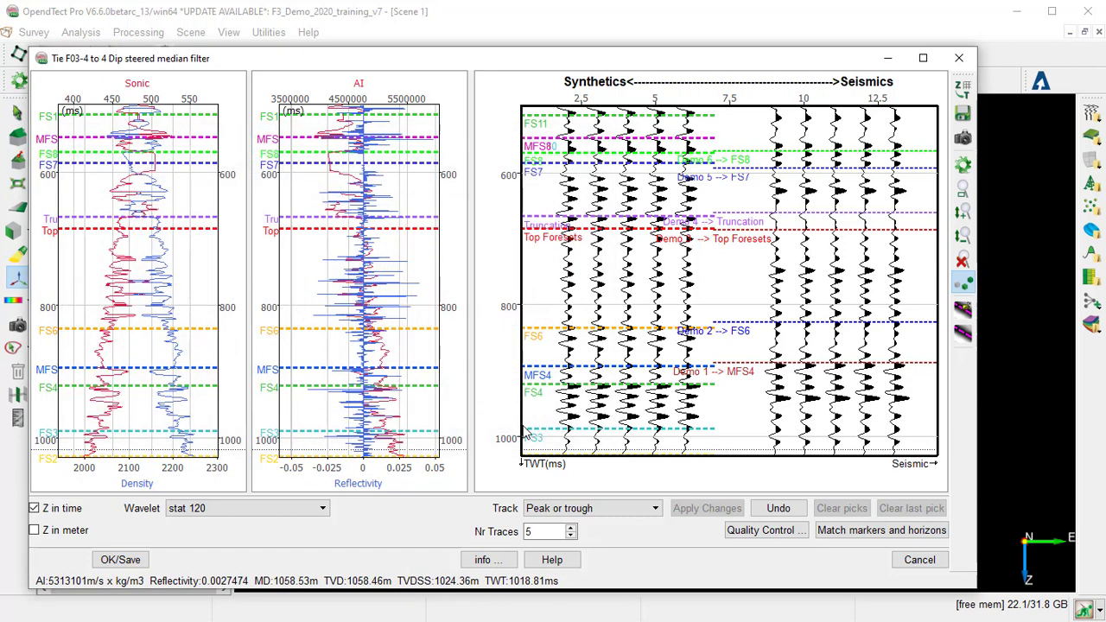
{"action": "left_click", "coordinate": [962, 115]}
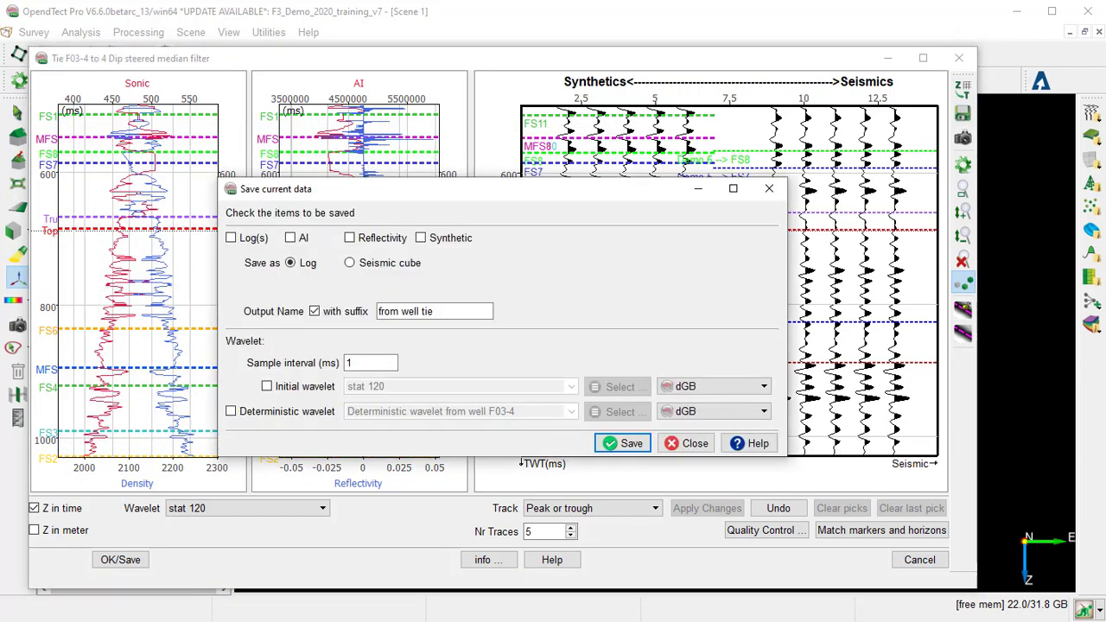
{"action": "left_click", "coordinate": [231, 238]}
{"action": "left_click", "coordinate": [267, 386]}
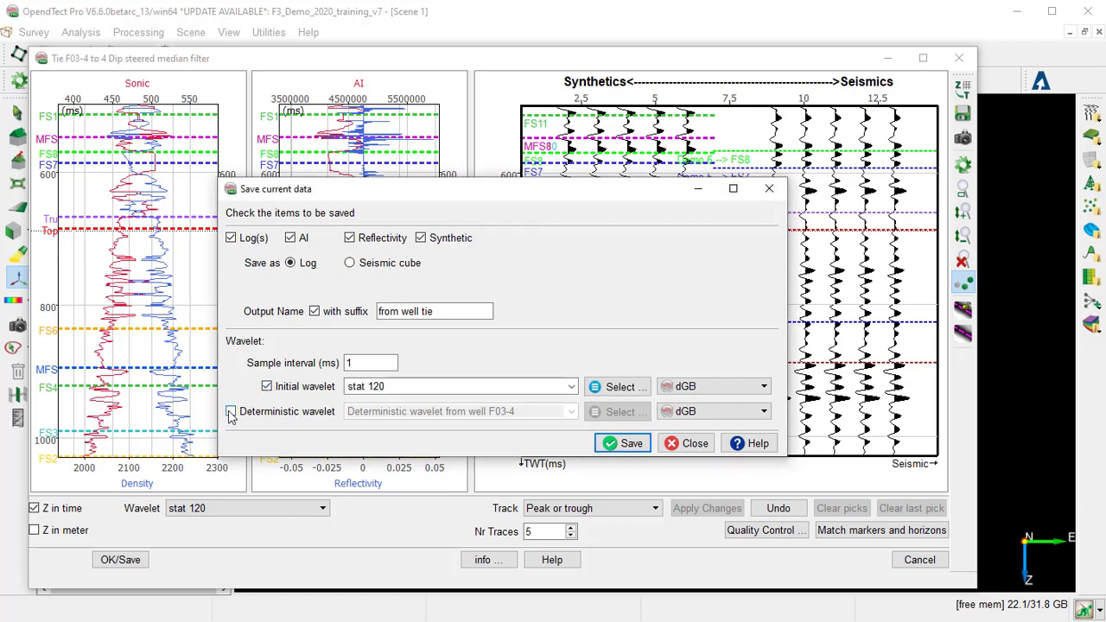
{"action": "left_click", "coordinate": [231, 412]}
{"action": "left_click", "coordinate": [634, 445]}
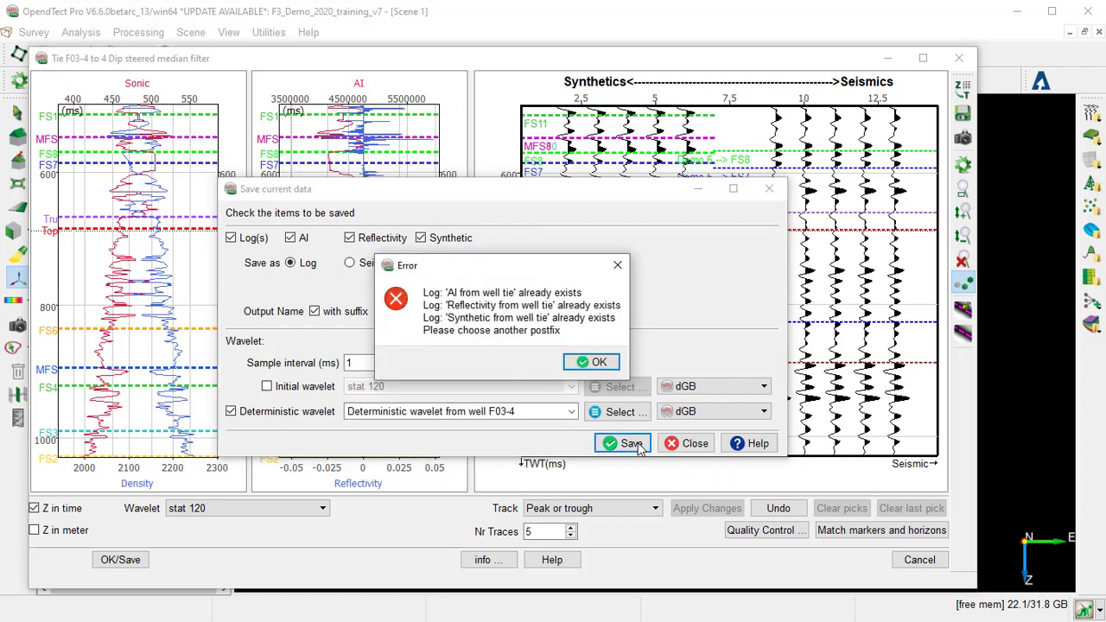